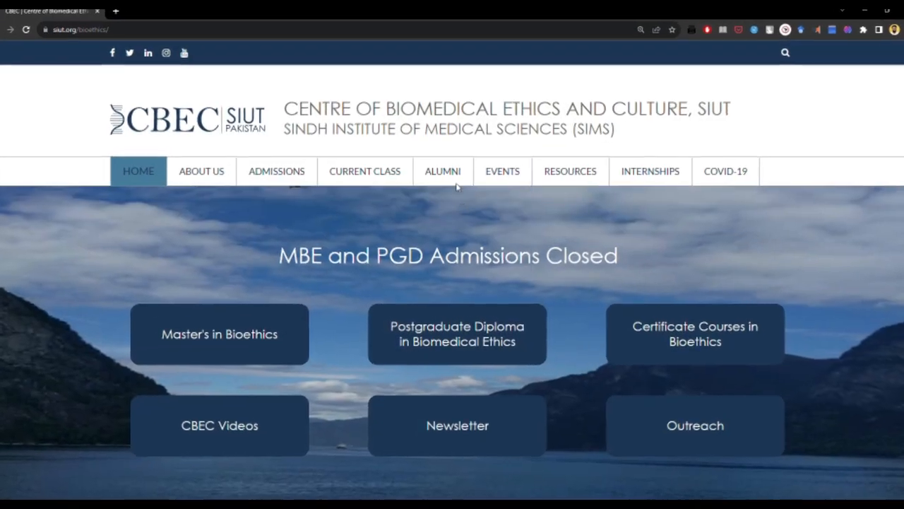
Open the alumni login page of the CBEC website at its login form
{"action": "mouse_move", "coordinate": [455, 181]}
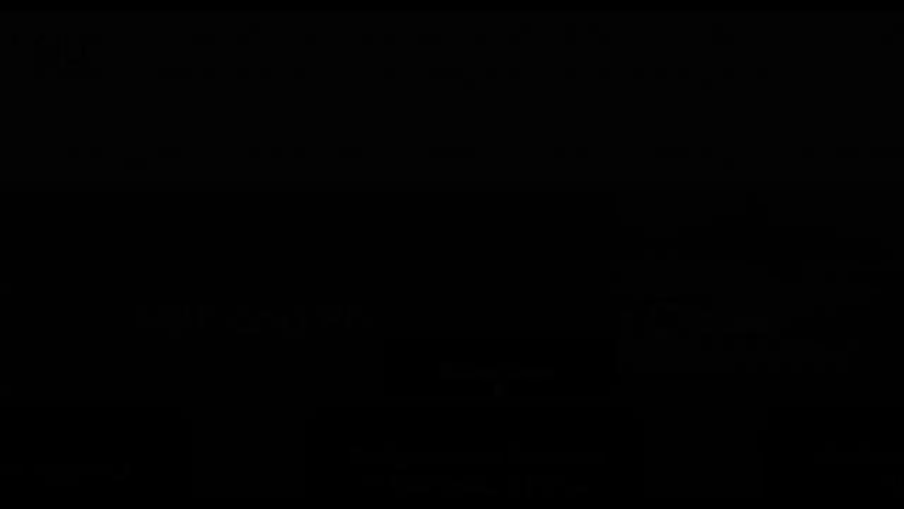
{"action": "left_click", "coordinate": [491, 362]}
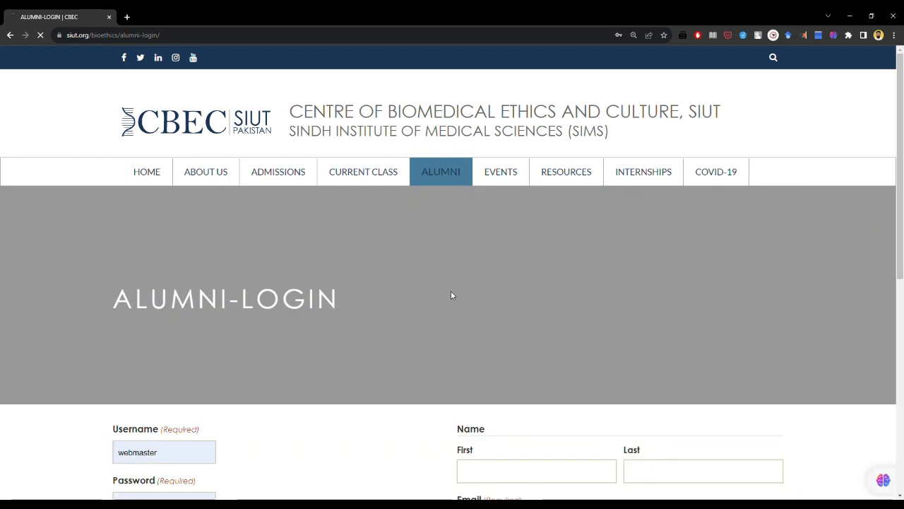
{"action": "scroll", "coordinate": [453, 295], "scroll_direction": "down", "scroll_amount": 1}
{"action": "scroll", "coordinate": [399, 284], "scroll_direction": "down", "scroll_amount": 3}
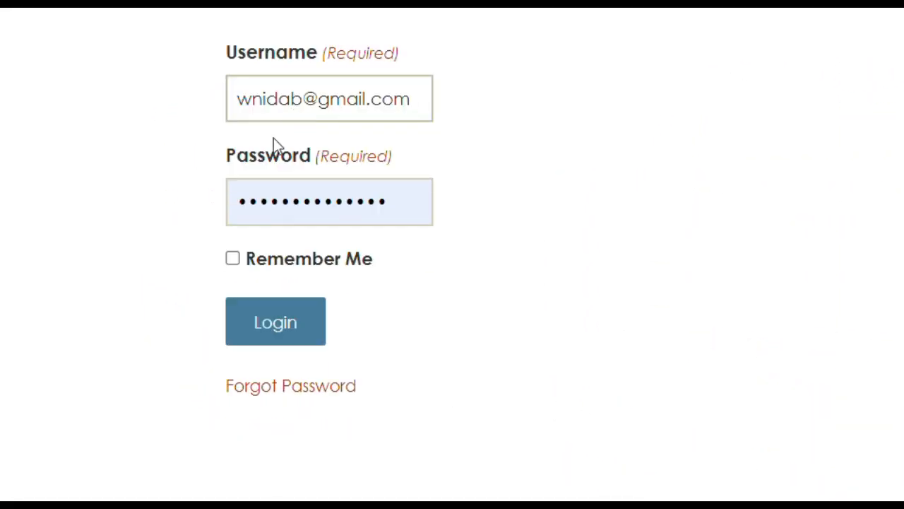
Replace the prefilled password with the account password and log in to the alumni account
{"action": "double_click", "coordinate": [289, 209]}
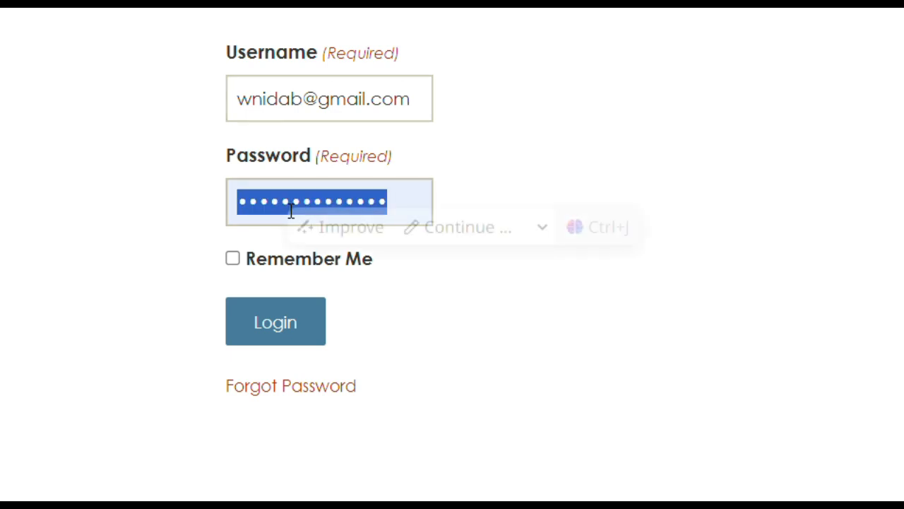
{"action": "type", "text": "••••"}
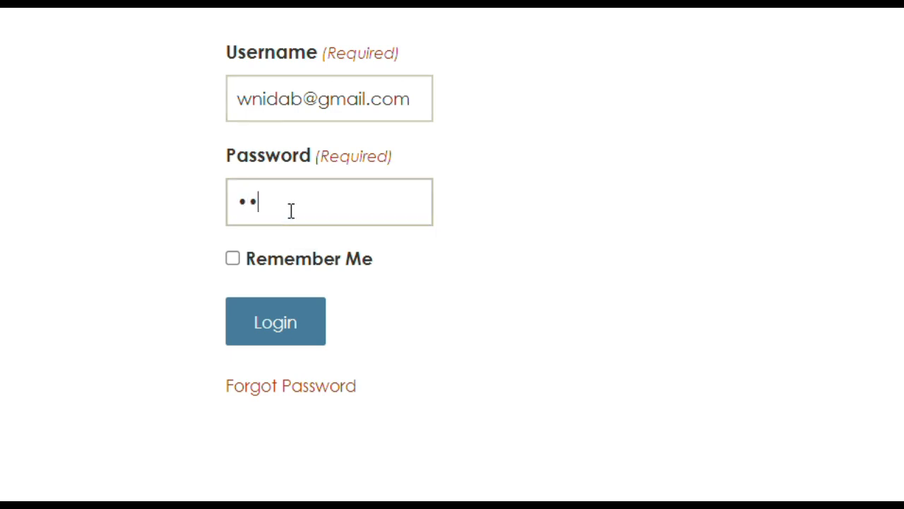
{"action": "type", "text": "••••••••"}
{"action": "left_click", "coordinate": [271, 337]}
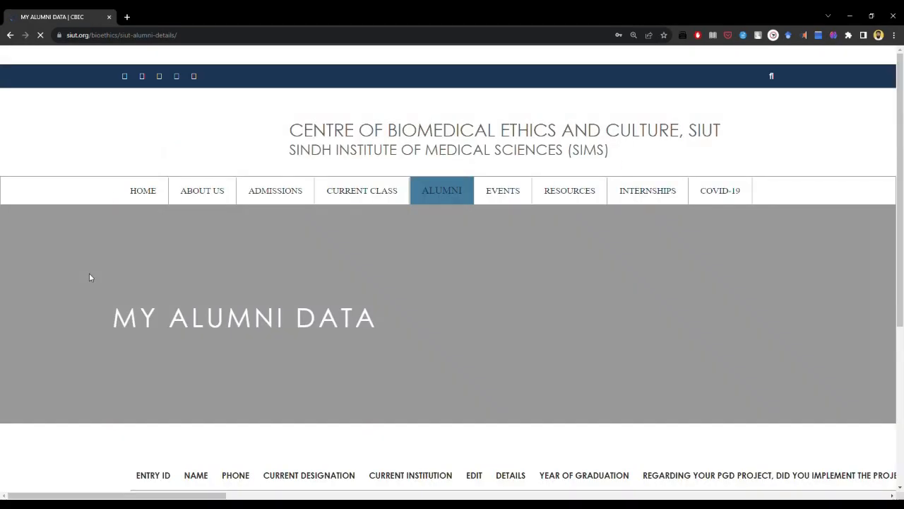
Expand the alumni entry in the My Alumni Data table and read through its full details
{"action": "scroll", "coordinate": [89, 276], "scroll_direction": "down", "scroll_amount": 2}
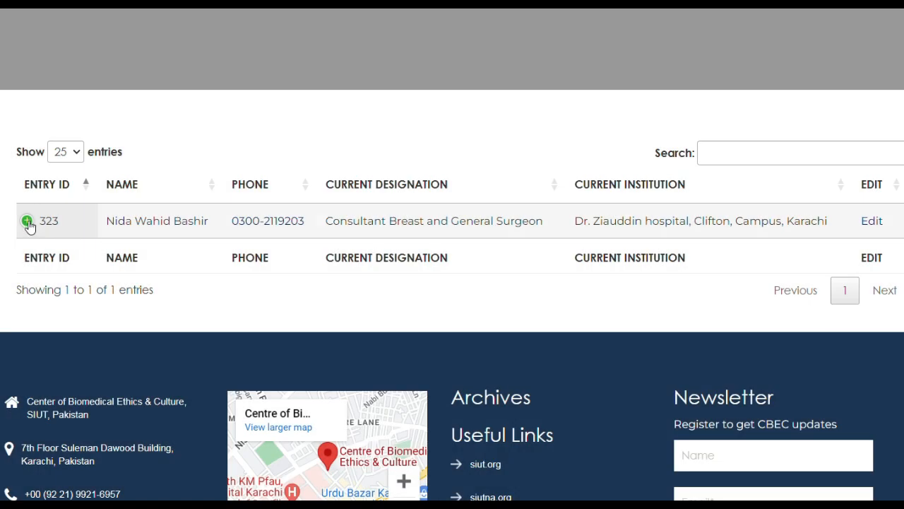
{"action": "left_click", "coordinate": [29, 224]}
{"action": "scroll", "coordinate": [460, 151], "scroll_direction": "down", "scroll_amount": 5}
{"action": "scroll", "coordinate": [424, 399], "scroll_direction": "down", "scroll_amount": 3}
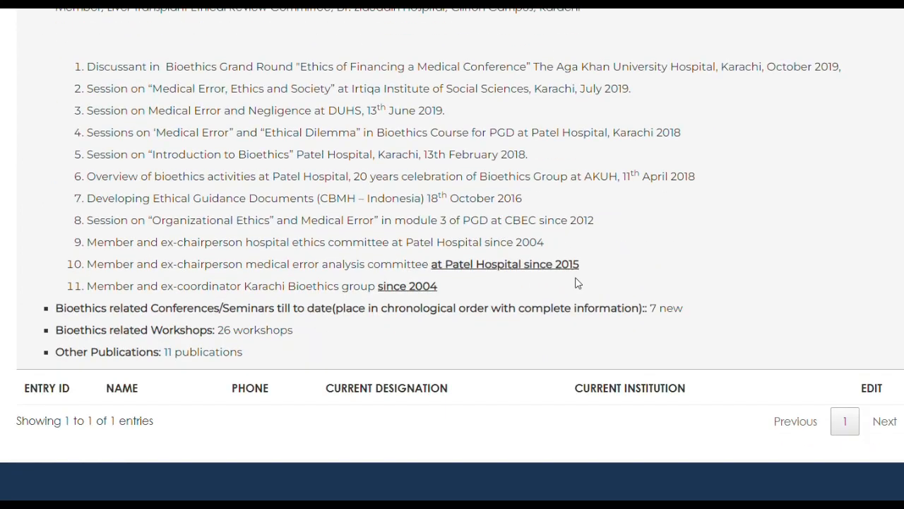
Open the alumni entry for editing and look through its form from the contact details to the other bioethics activities
{"action": "scroll", "coordinate": [401, 272], "scroll_direction": "up", "scroll_amount": 5}
{"action": "scroll", "coordinate": [400, 274], "scroll_direction": "up", "scroll_amount": 2}
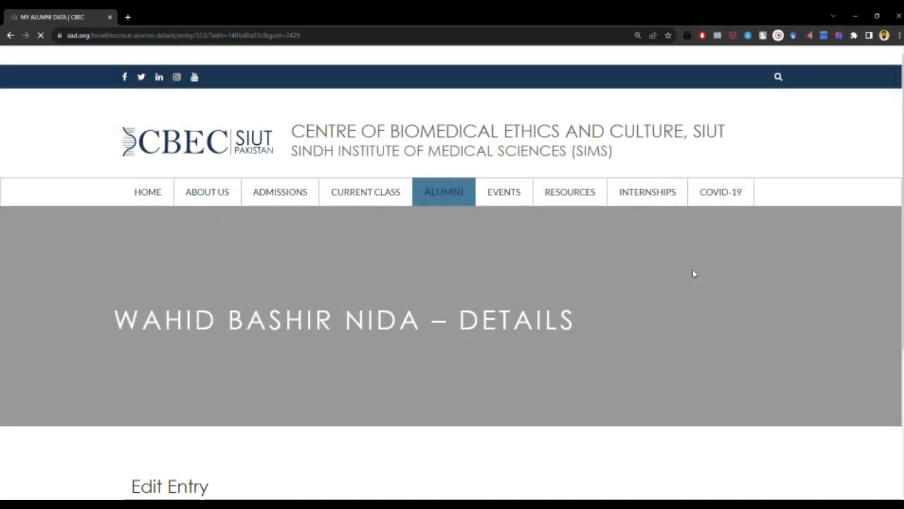
{"action": "scroll", "coordinate": [664, 318], "scroll_direction": "down", "scroll_amount": 2}
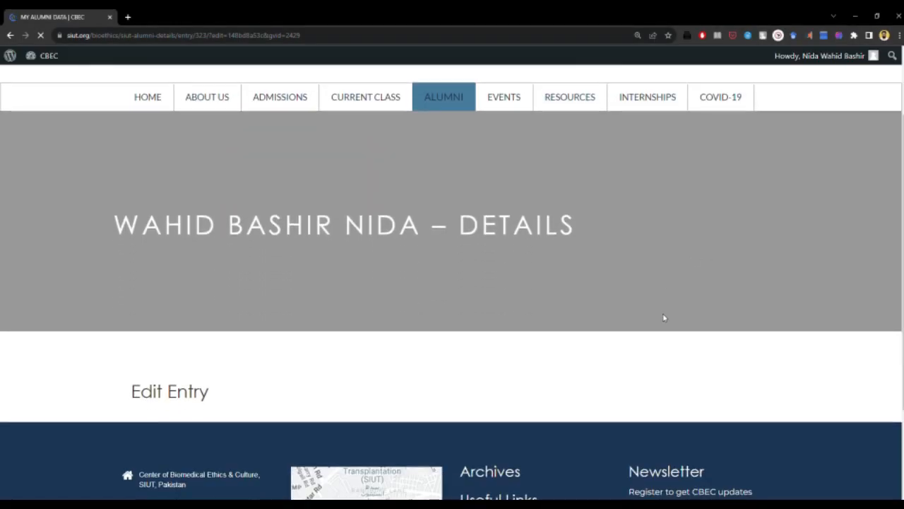
{"action": "scroll", "coordinate": [664, 318], "scroll_direction": "down", "scroll_amount": 2}
{"action": "scroll", "coordinate": [664, 318], "scroll_direction": "down", "scroll_amount": 7}
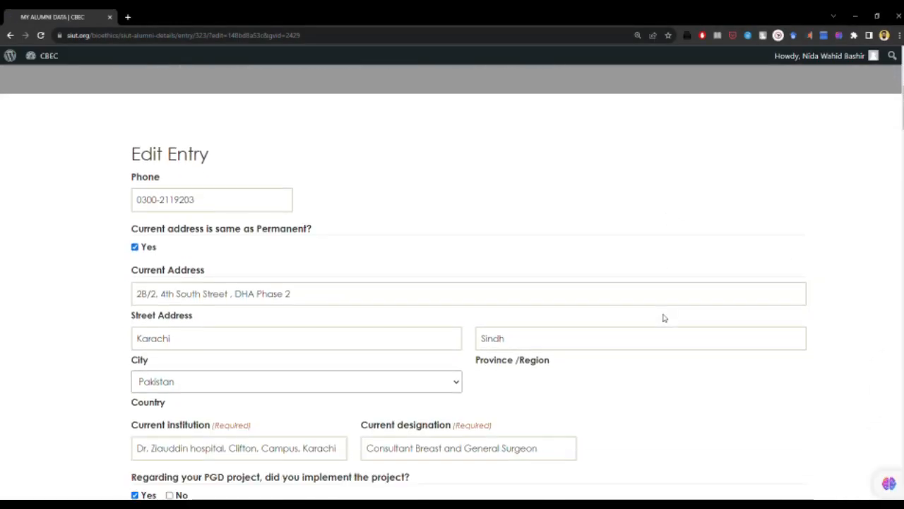
{"action": "scroll", "coordinate": [664, 318], "scroll_direction": "down", "scroll_amount": 15}
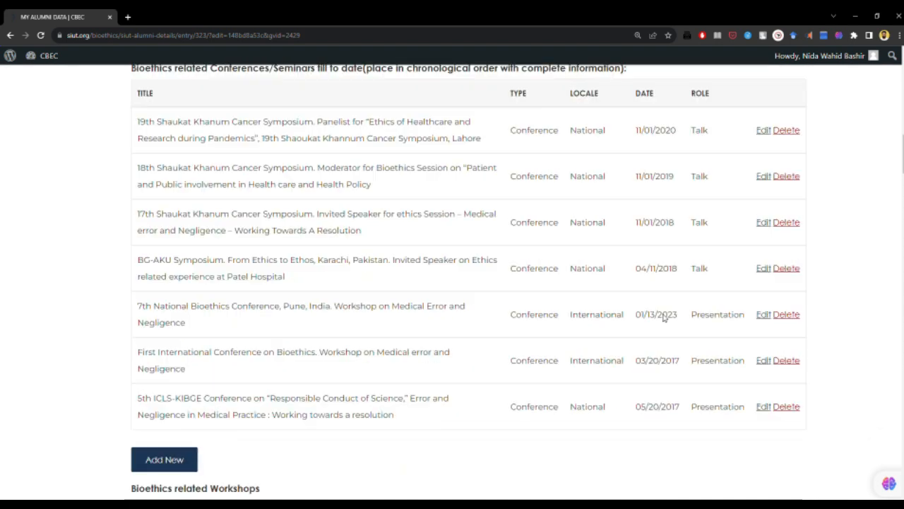
{"action": "scroll", "coordinate": [664, 318], "scroll_direction": "down", "scroll_amount": 18}
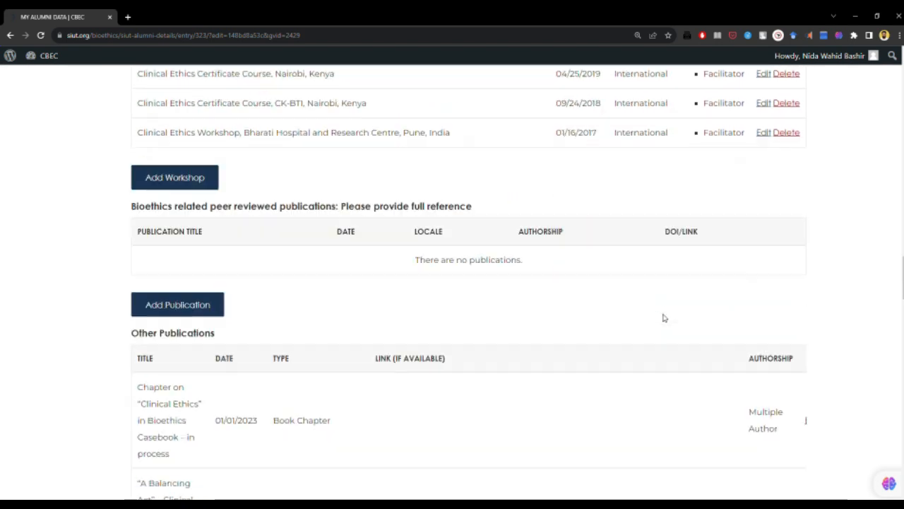
{"action": "scroll", "coordinate": [664, 318], "scroll_direction": "down", "scroll_amount": 12}
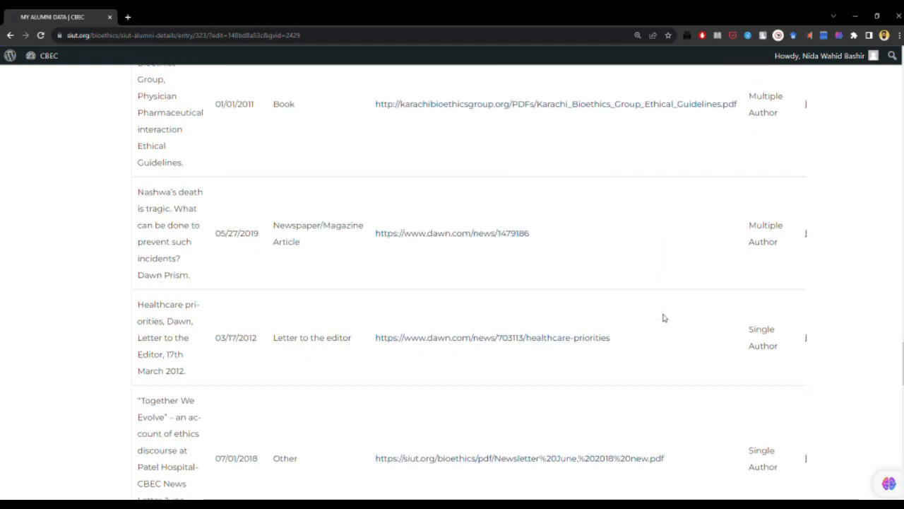
{"action": "scroll", "coordinate": [663, 317], "scroll_direction": "down", "scroll_amount": 8}
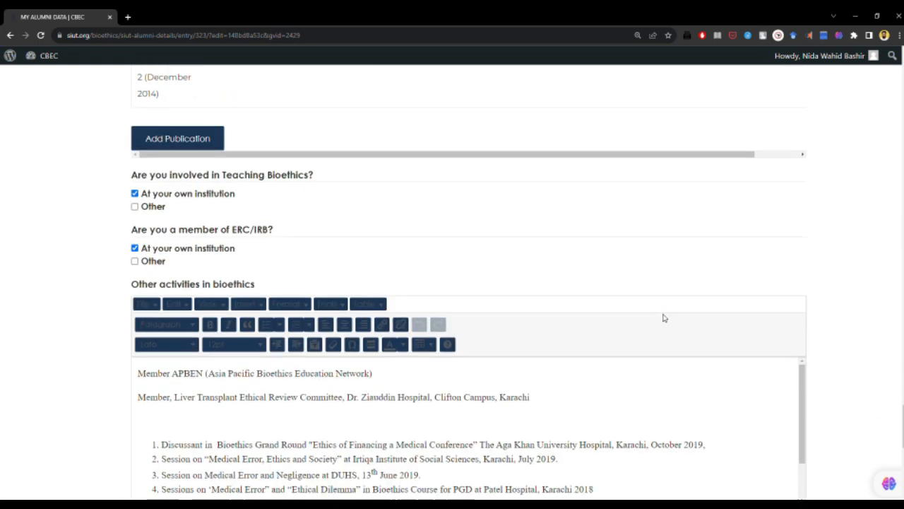
{"action": "scroll", "coordinate": [86, 342], "scroll_direction": "down", "scroll_amount": 4}
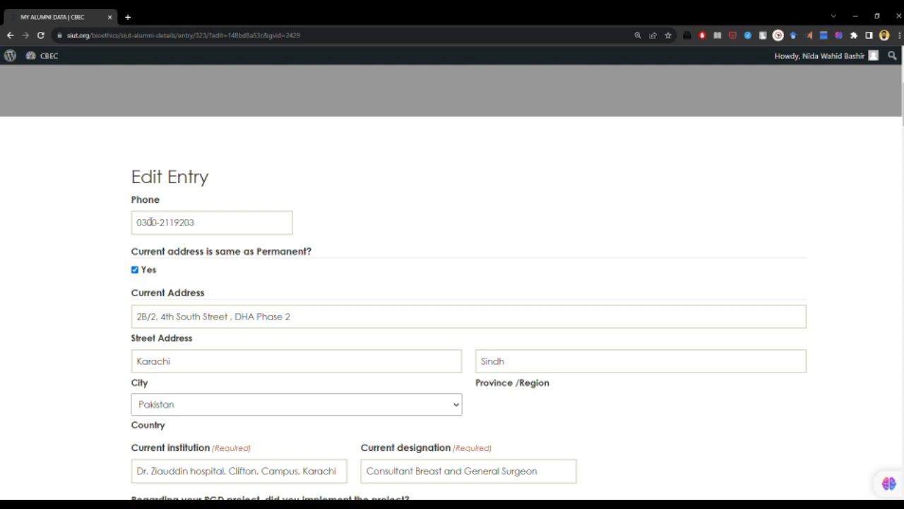
Review the phone, address, current institution, current designation and PGD project fields of the entry
{"action": "scroll", "coordinate": [106, 314], "scroll_direction": "down", "scroll_amount": 2}
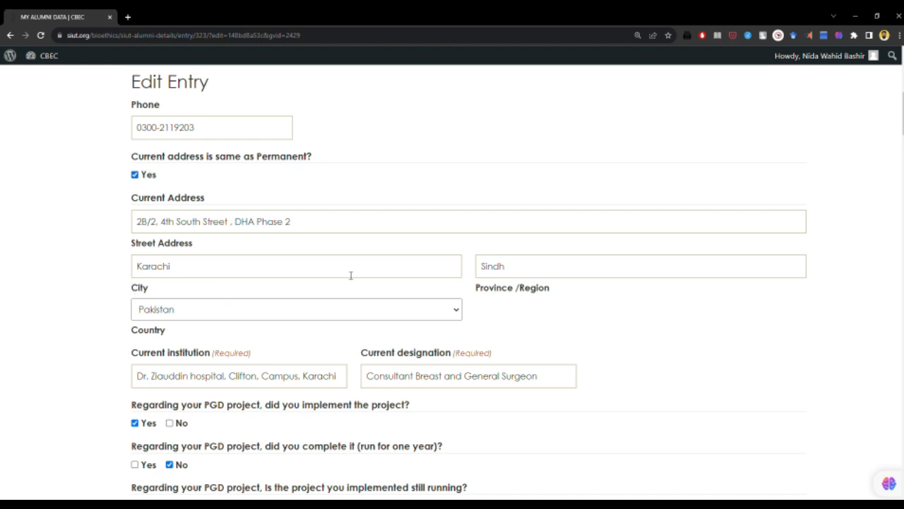
{"action": "scroll", "coordinate": [120, 350], "scroll_direction": "down", "scroll_amount": 2}
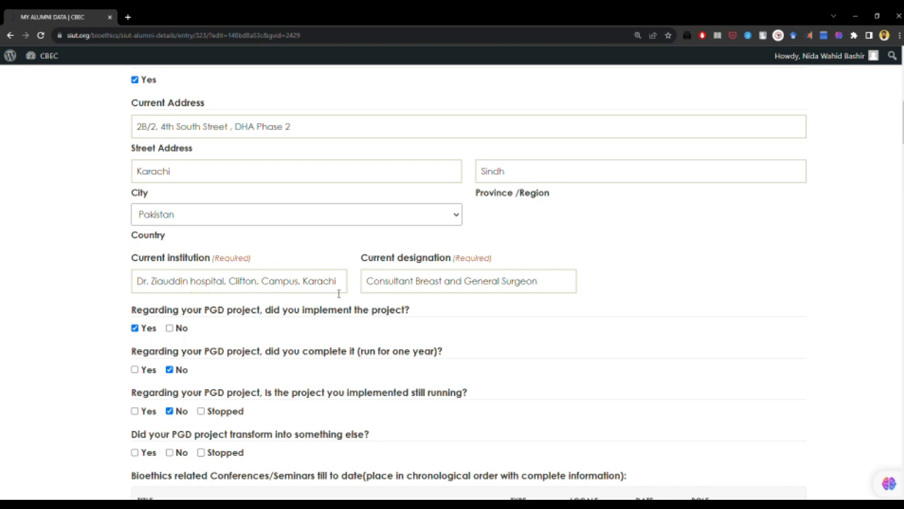
{"action": "left_click_drag", "start_coordinate": [364, 282], "coordinate": [515, 294]}
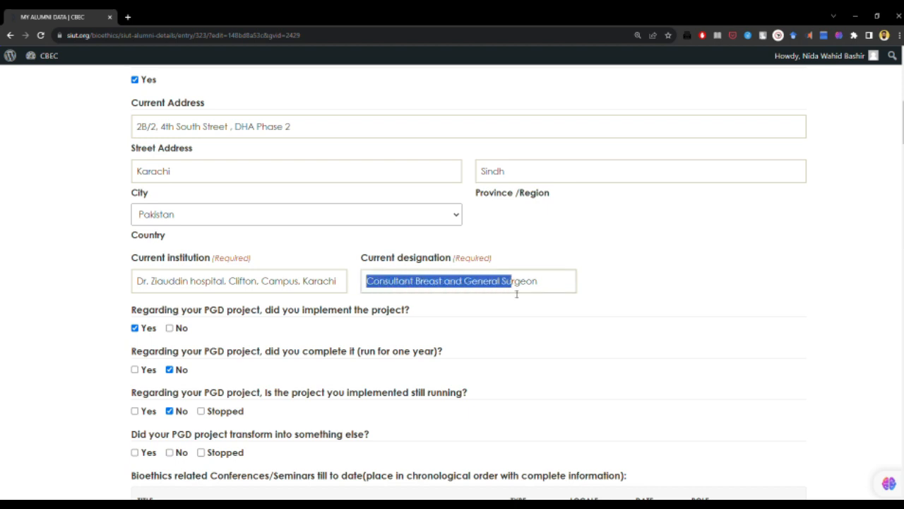
{"action": "left_click", "coordinate": [79, 313]}
{"action": "scroll", "coordinate": [79, 313], "scroll_direction": "down", "scroll_amount": 1}
{"action": "scroll", "coordinate": [79, 313], "scroll_direction": "down", "scroll_amount": 1}
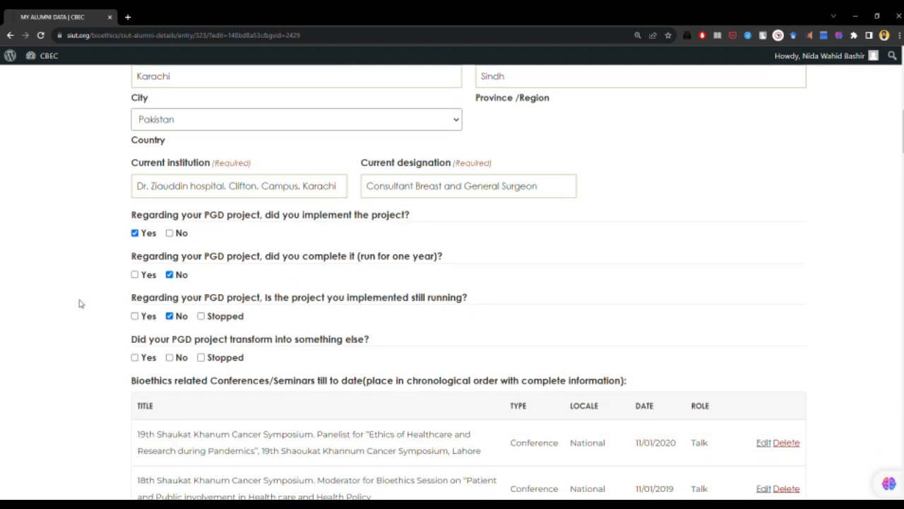
{"action": "scroll", "coordinate": [79, 303], "scroll_direction": "down", "scroll_amount": 1}
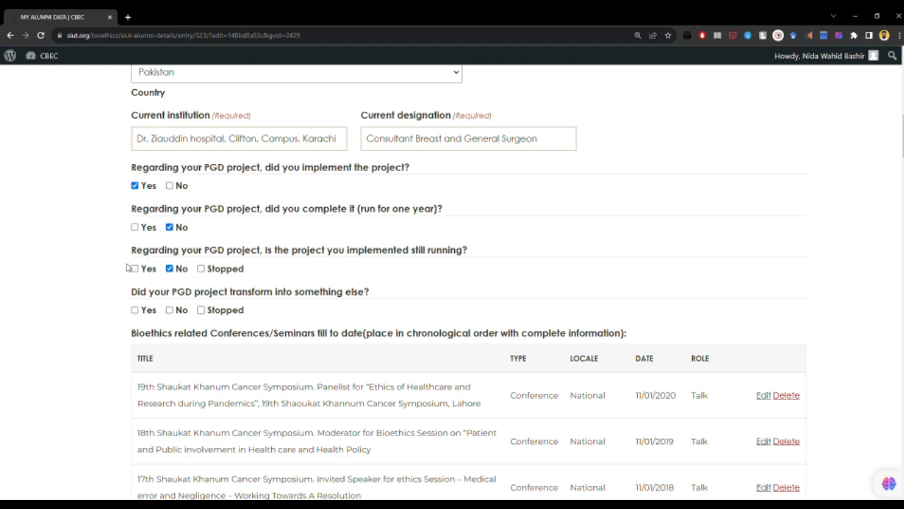
Open the 19th Shaukat Khanum Cancer Symposium conference record for editing and save it
{"action": "scroll", "coordinate": [120, 326], "scroll_direction": "down", "scroll_amount": 3}
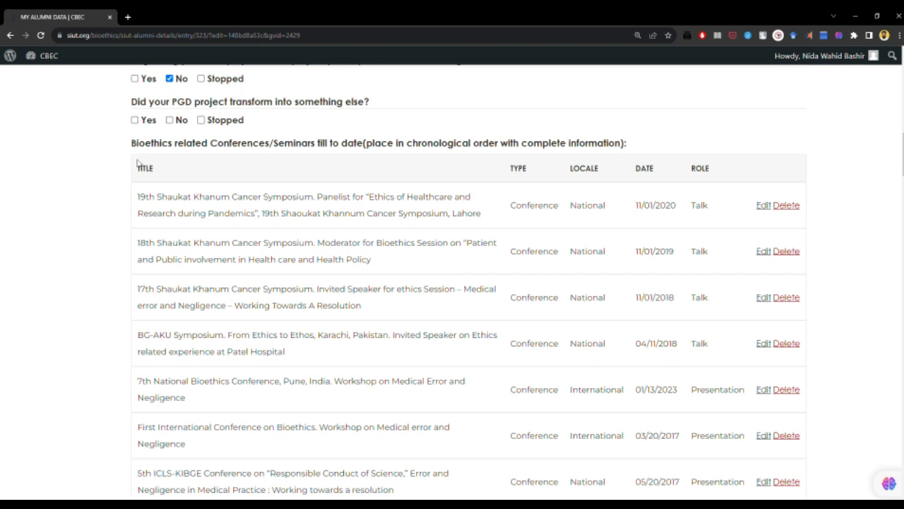
{"action": "scroll", "coordinate": [404, 236], "scroll_direction": "down", "scroll_amount": 1}
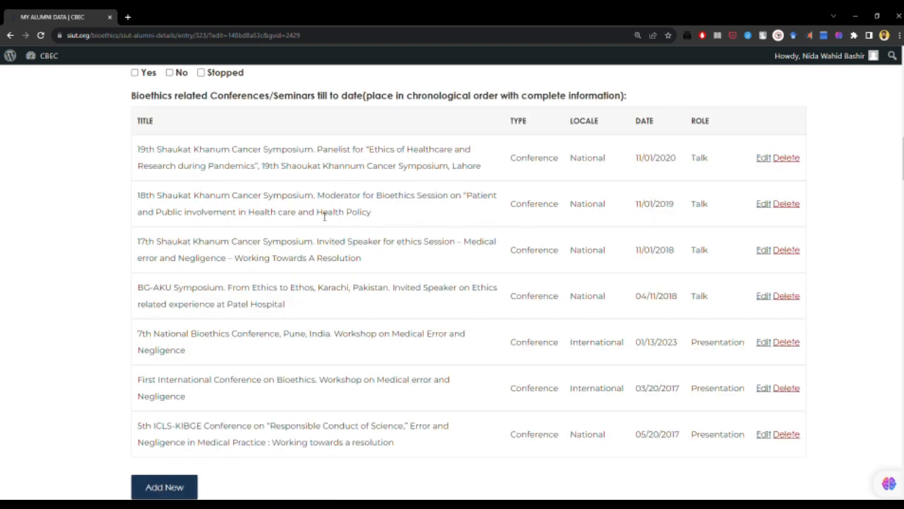
{"action": "left_click", "coordinate": [765, 160]}
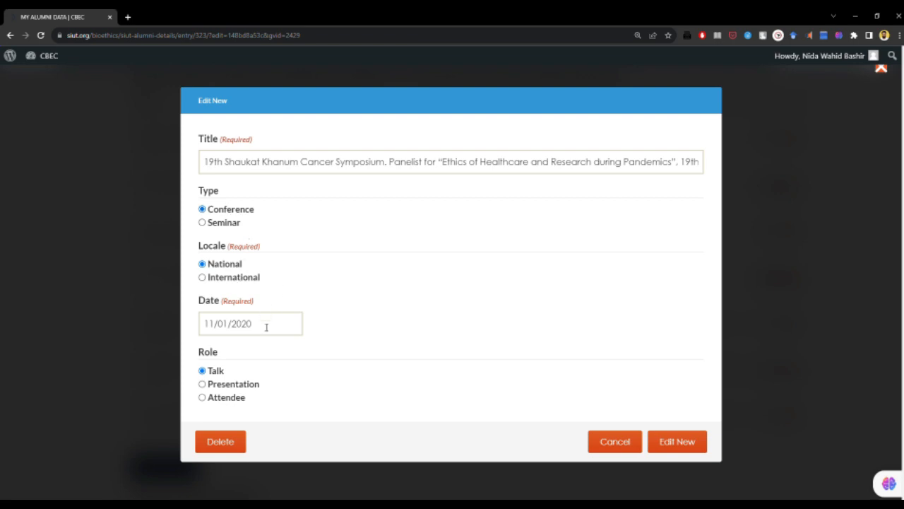
{"action": "left_click", "coordinate": [638, 165]}
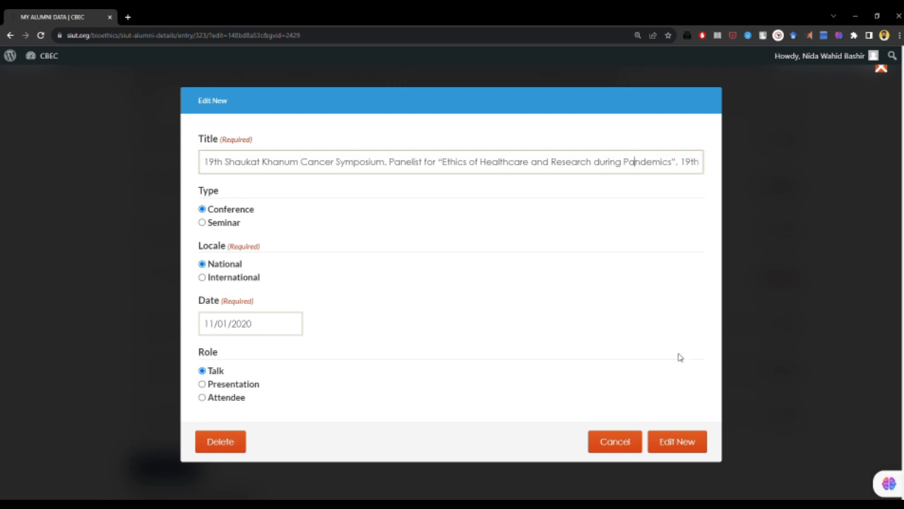
{"action": "left_click", "coordinate": [688, 439]}
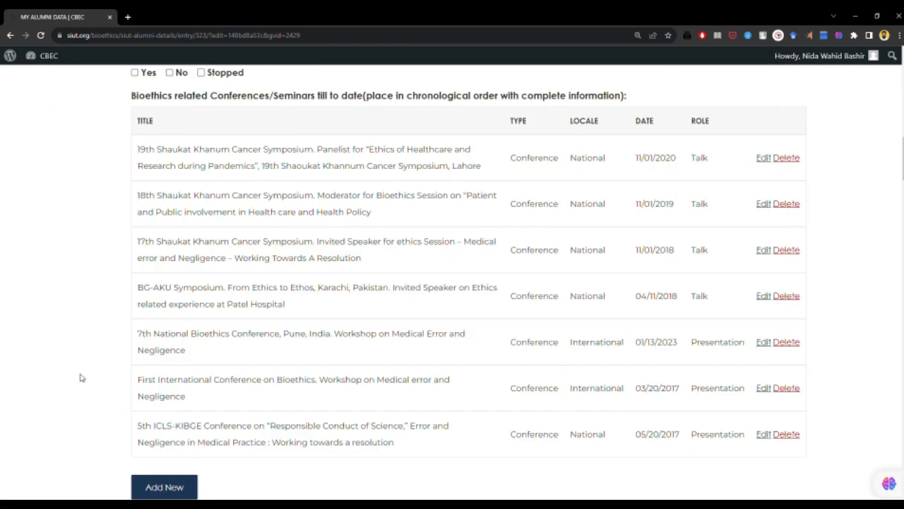
Check the date of the 19th Shaukat Khanum Cancer Symposium in the conferences list
{"action": "scroll", "coordinate": [81, 377], "scroll_direction": "down", "scroll_amount": 1}
{"action": "scroll", "coordinate": [81, 378], "scroll_direction": "up", "scroll_amount": 1}
{"action": "left_click_drag", "start_coordinate": [682, 167], "coordinate": [633, 166]}
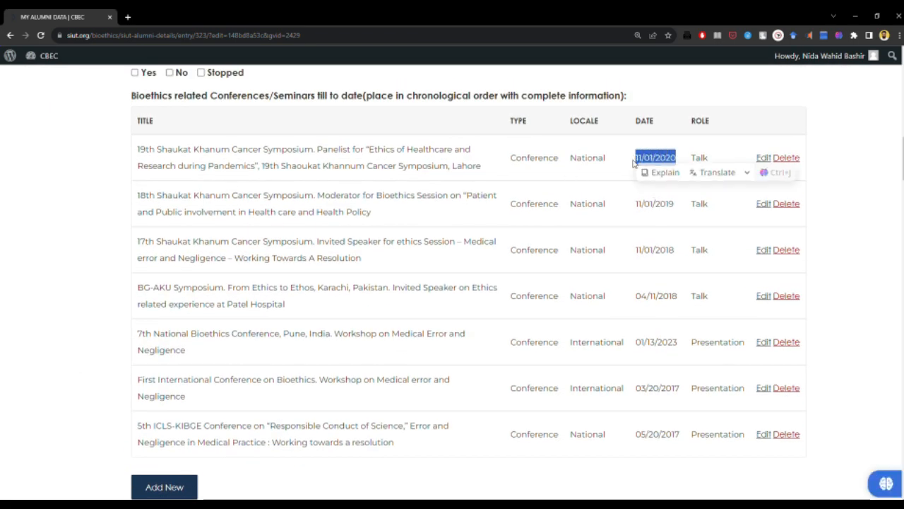
{"action": "left_click", "coordinate": [602, 178]}
Start a new conference record titled "New conference, 1st, City, country" with type Conference and locale International
{"action": "scroll", "coordinate": [424, 311], "scroll_direction": "down", "scroll_amount": 2}
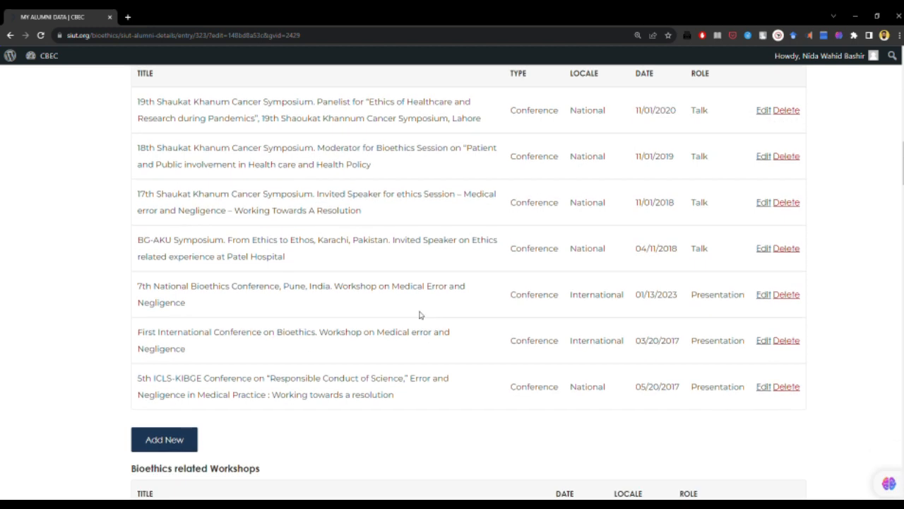
{"action": "left_click", "coordinate": [172, 440]}
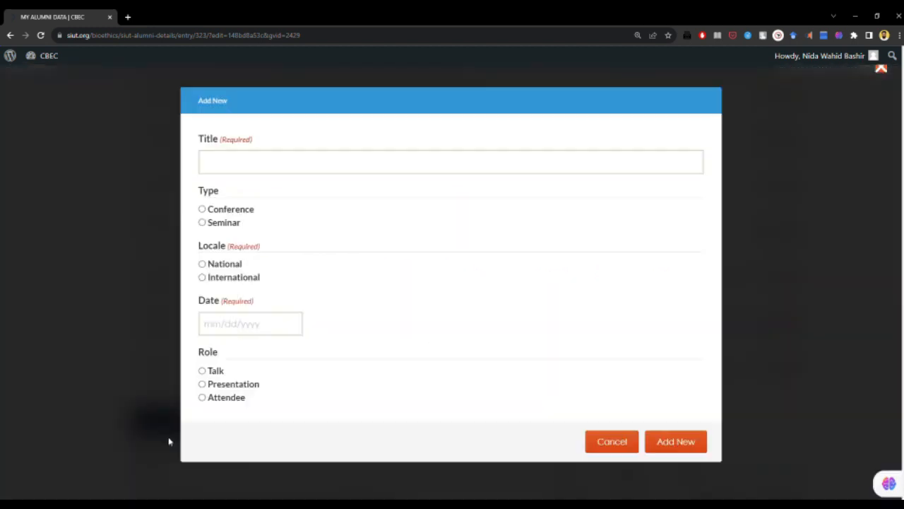
{"action": "type", "text": "New conference, 1st, City, country"}
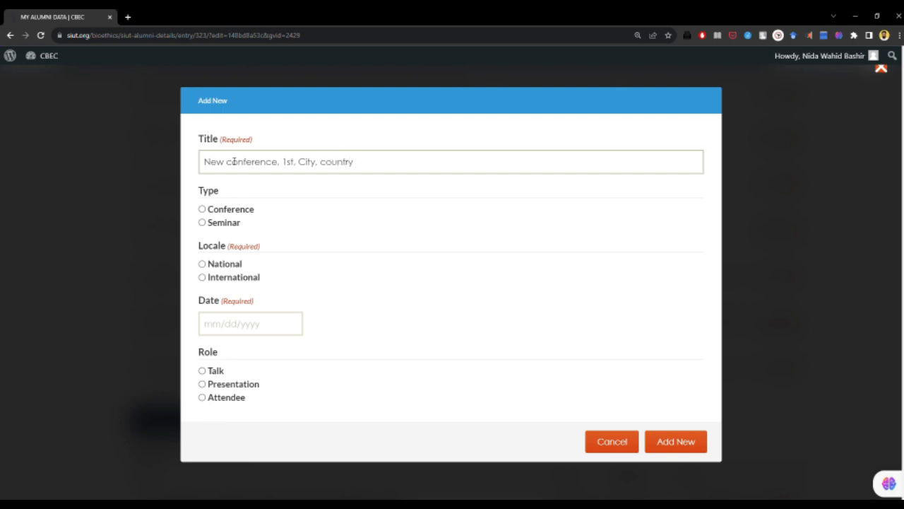
{"action": "left_click", "coordinate": [233, 209]}
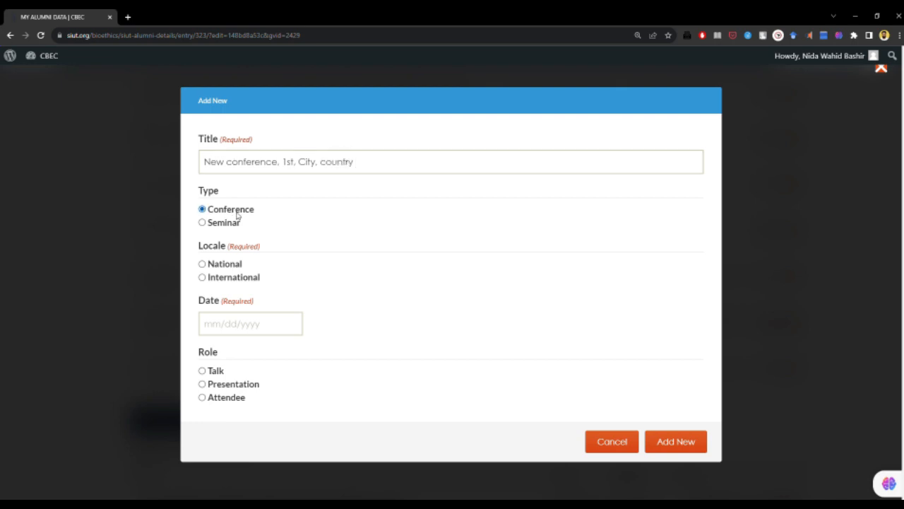
{"action": "left_click", "coordinate": [234, 279]}
Set the new conference's date to 11/15/2022 and role to Presentation, and add it to the list
{"action": "left_click", "coordinate": [226, 326]}
{"action": "left_click", "coordinate": [346, 118]}
{"action": "key", "text": "Up"}
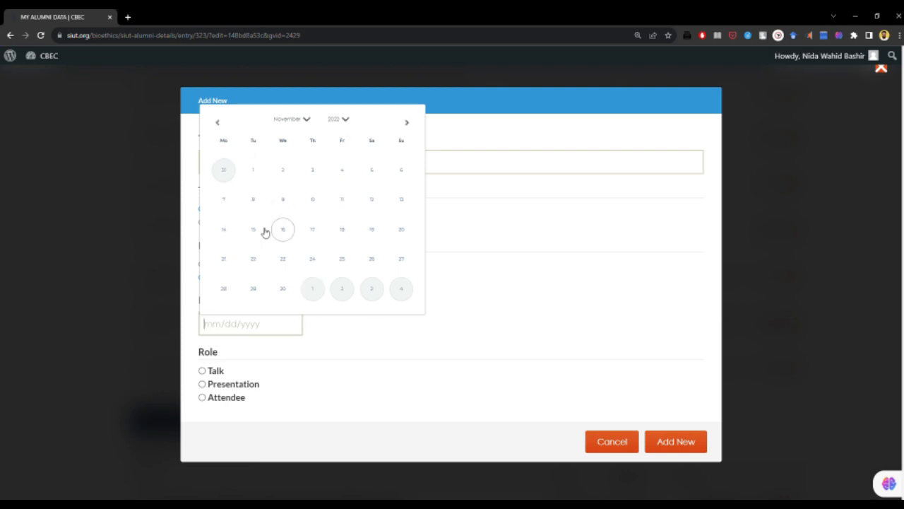
{"action": "left_click", "coordinate": [255, 231]}
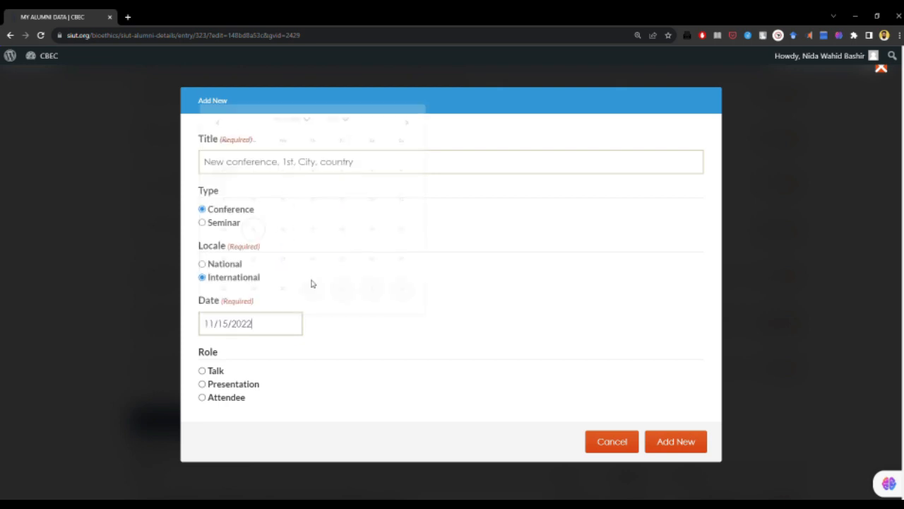
{"action": "left_click", "coordinate": [202, 383]}
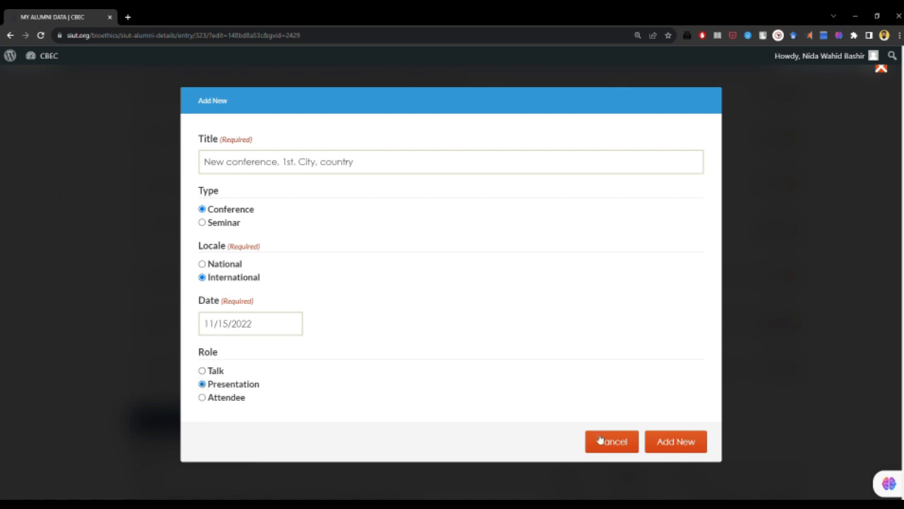
{"action": "left_click", "coordinate": [664, 443]}
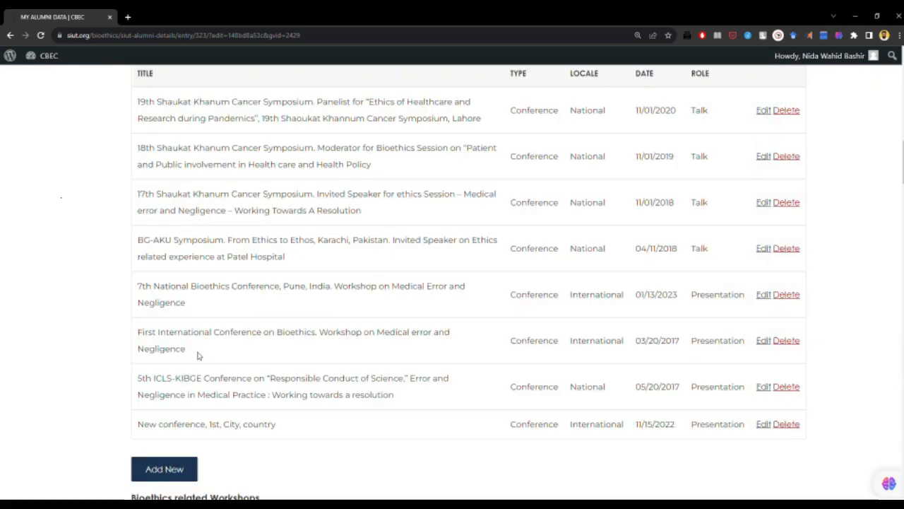
Delete the "New conference, 1st, City, country" record from the conferences list
{"action": "left_click_drag", "start_coordinate": [139, 429], "coordinate": [284, 430]}
{"action": "left_click", "coordinate": [332, 430]}
{"action": "left_click", "coordinate": [794, 426]}
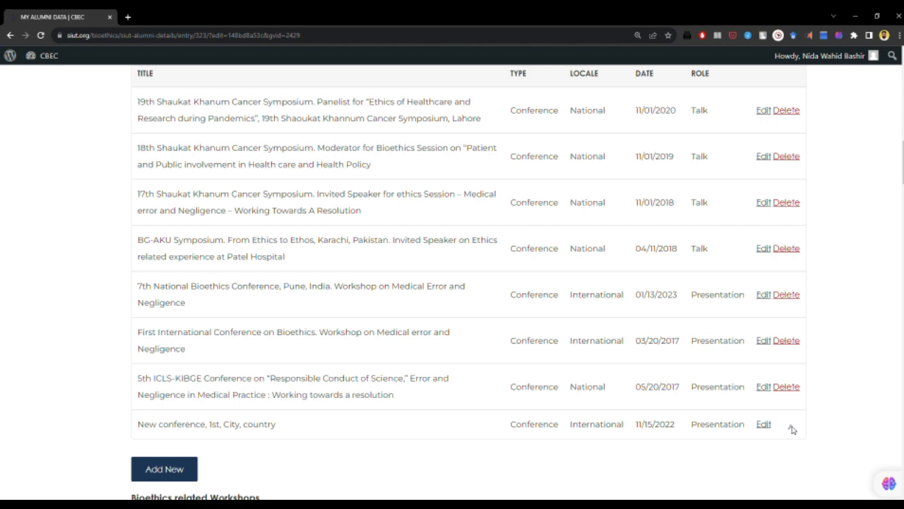
Examine the titles, dates, locales and roles listed under Bioethics related Workshops
{"action": "scroll", "coordinate": [476, 424], "scroll_direction": "down", "scroll_amount": 5}
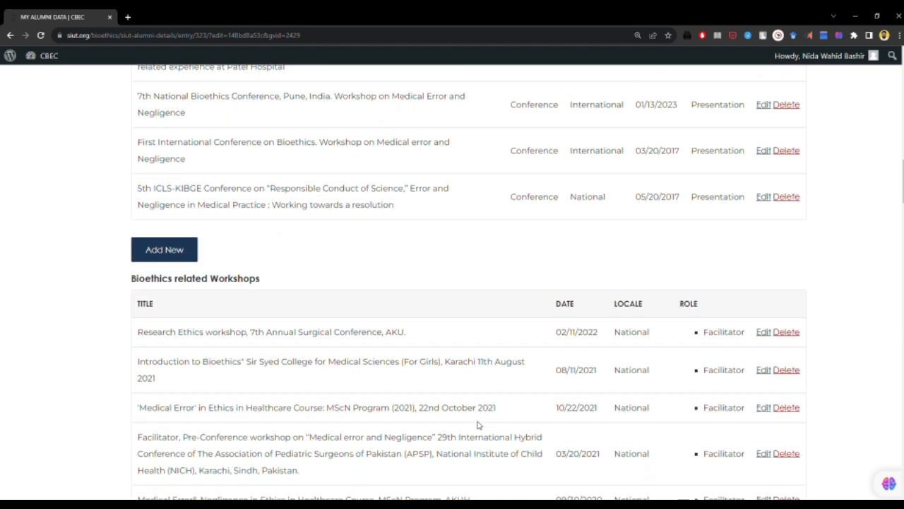
{"action": "left_click_drag", "start_coordinate": [132, 136], "coordinate": [260, 138]}
{"action": "left_click", "coordinate": [124, 227]}
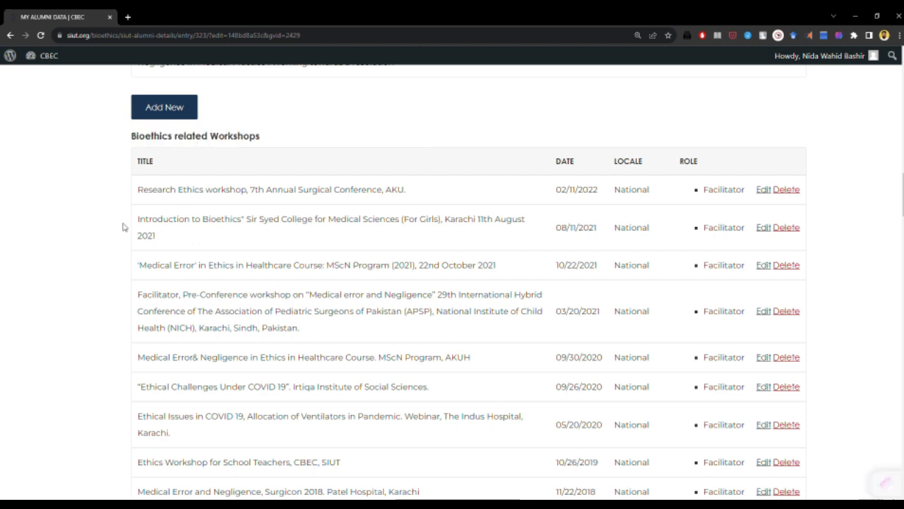
{"action": "scroll", "coordinate": [314, 350], "scroll_direction": "down", "scroll_amount": 1}
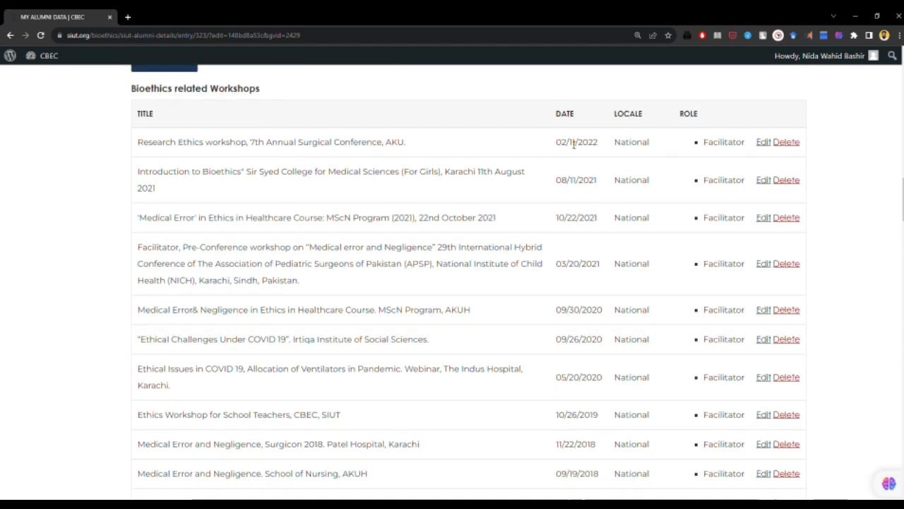
{"action": "scroll", "coordinate": [496, 274], "scroll_direction": "down", "scroll_amount": 3}
{"action": "scroll", "coordinate": [496, 274], "scroll_direction": "down", "scroll_amount": 9}
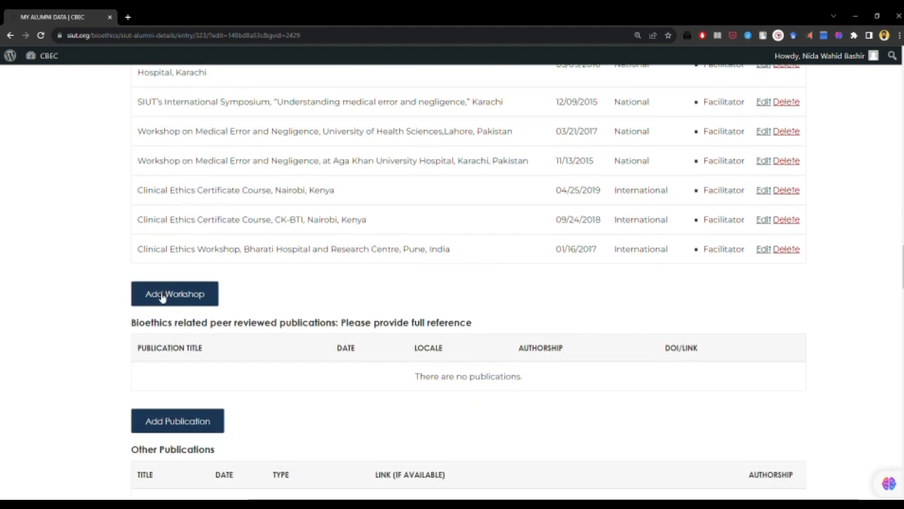
Look through the peer reviewed publications section and the entries listed under Other Publications
{"action": "scroll", "coordinate": [161, 297], "scroll_direction": "down", "scroll_amount": 1}
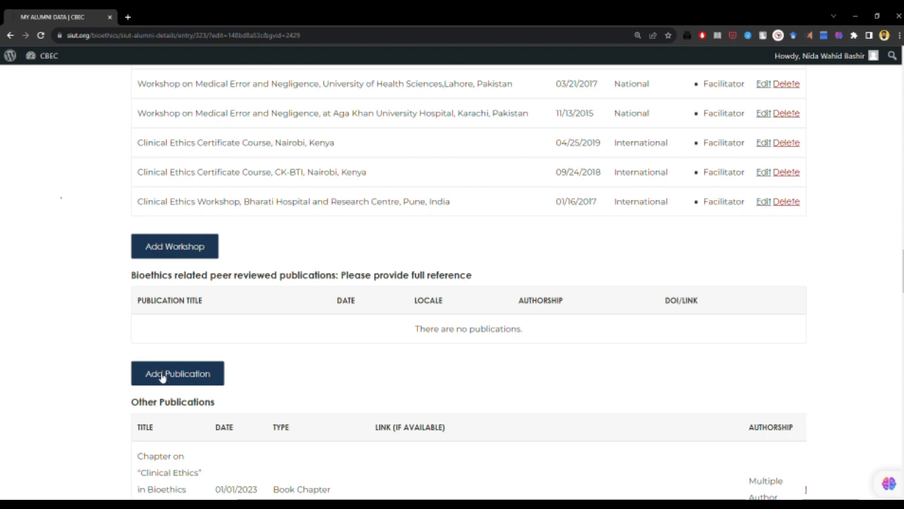
{"action": "scroll", "coordinate": [119, 351], "scroll_direction": "down", "scroll_amount": 3}
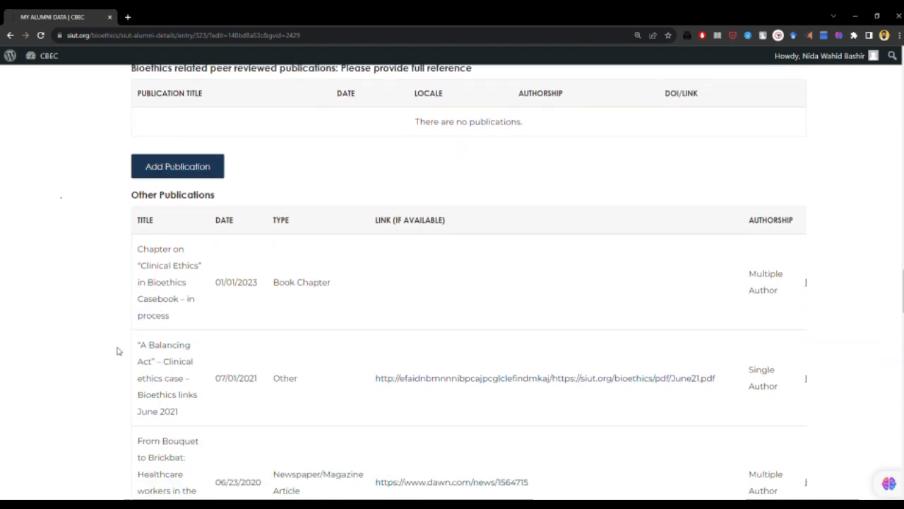
{"action": "scroll", "coordinate": [118, 348], "scroll_direction": "down", "scroll_amount": 1}
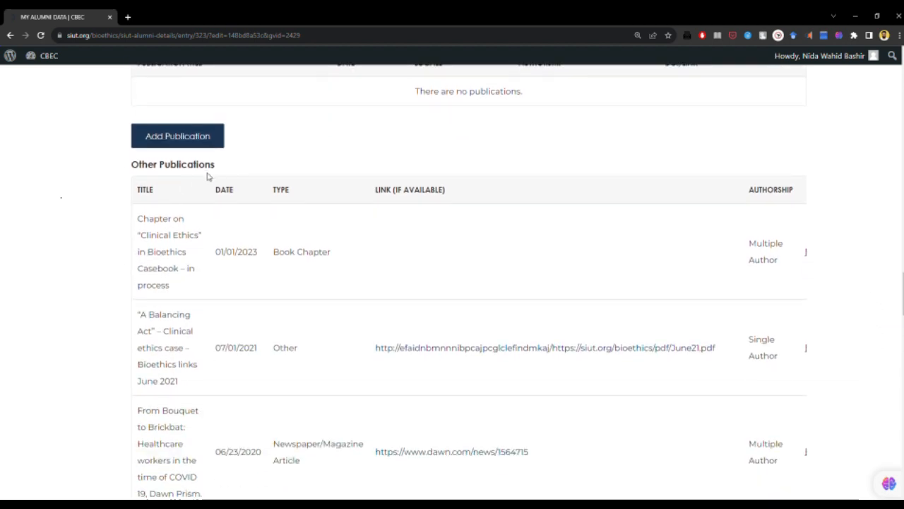
{"action": "scroll", "coordinate": [256, 365], "scroll_direction": "down", "scroll_amount": 2}
{"action": "scroll", "coordinate": [272, 384], "scroll_direction": "down", "scroll_amount": 5}
{"action": "scroll", "coordinate": [260, 378], "scroll_direction": "down", "scroll_amount": 3}
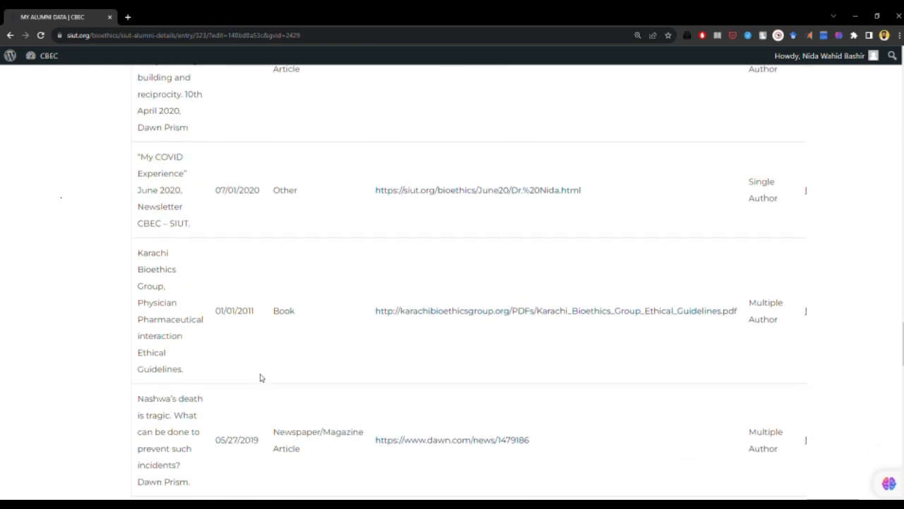
{"action": "scroll", "coordinate": [260, 378], "scroll_direction": "down", "scroll_amount": 2}
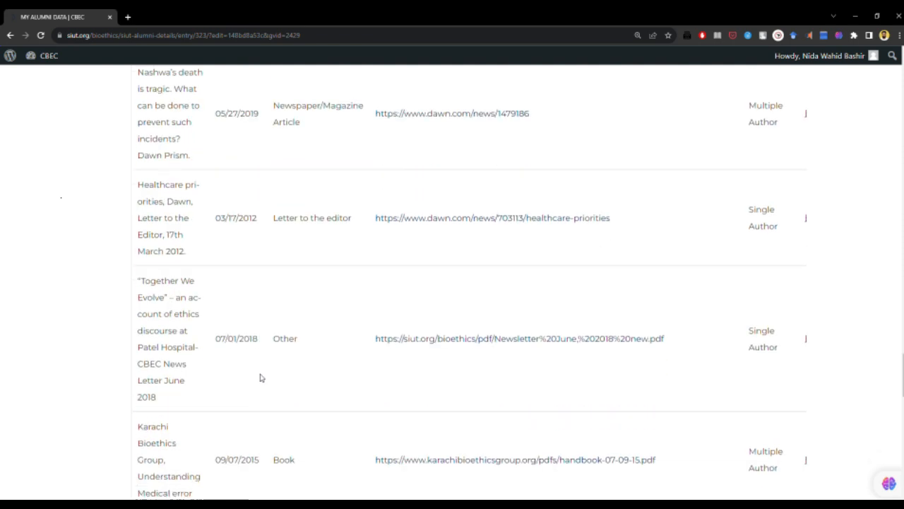
{"action": "scroll", "coordinate": [260, 378], "scroll_direction": "up", "scroll_amount": 10}
{"action": "scroll", "coordinate": [260, 378], "scroll_direction": "down", "scroll_amount": 12}
{"action": "scroll", "coordinate": [260, 378], "scroll_direction": "down", "scroll_amount": 3}
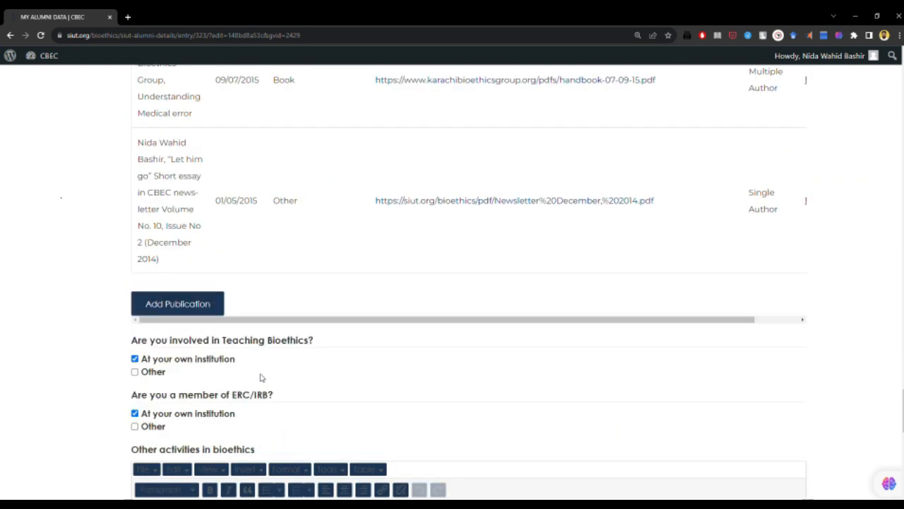
Start a new entry under Other Publications titled "article oin xyz" with the type Newspaper/Magazine Article
{"action": "left_click", "coordinate": [192, 305]}
{"action": "left_click", "coordinate": [237, 131]}
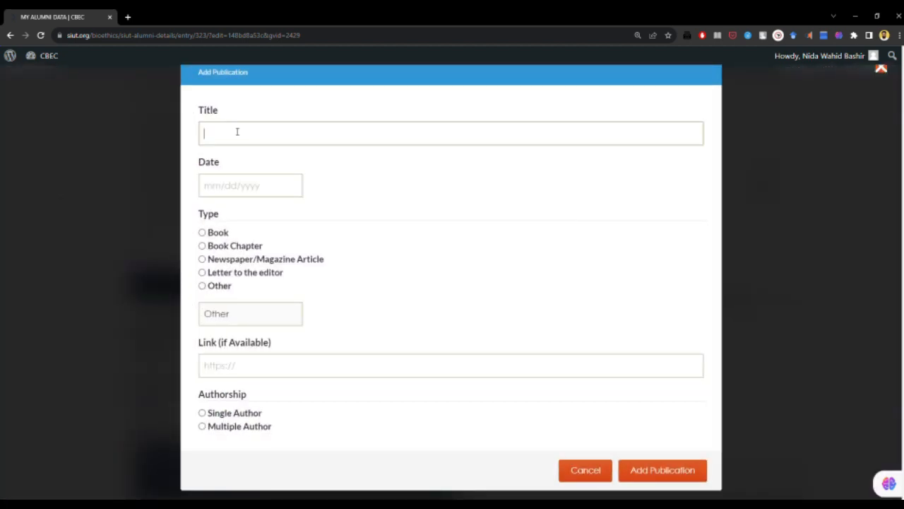
{"action": "type", "text": "article on xyz"}
{"action": "left_click", "coordinate": [202, 260]}
{"action": "left_click", "coordinate": [221, 366]}
{"action": "type", "text": "asfas"}
{"action": "key", "text": "Home"}
{"action": "type", "text": "www."}
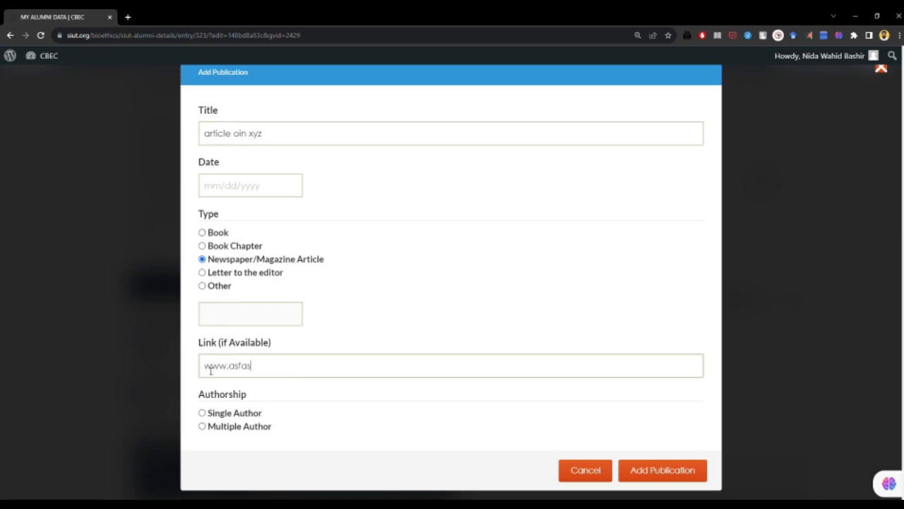
{"action": "left_click", "coordinate": [218, 414]}
{"action": "left_click", "coordinate": [662, 470]}
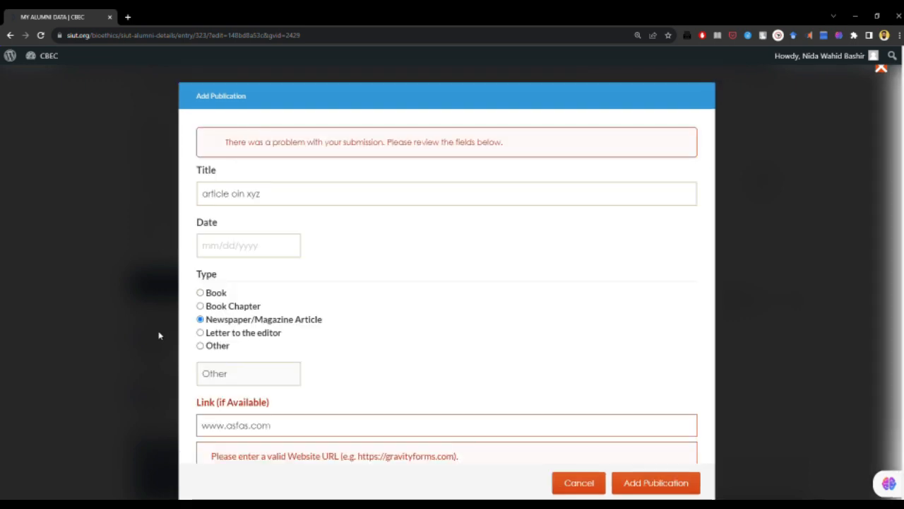
{"action": "left_click", "coordinate": [244, 247]}
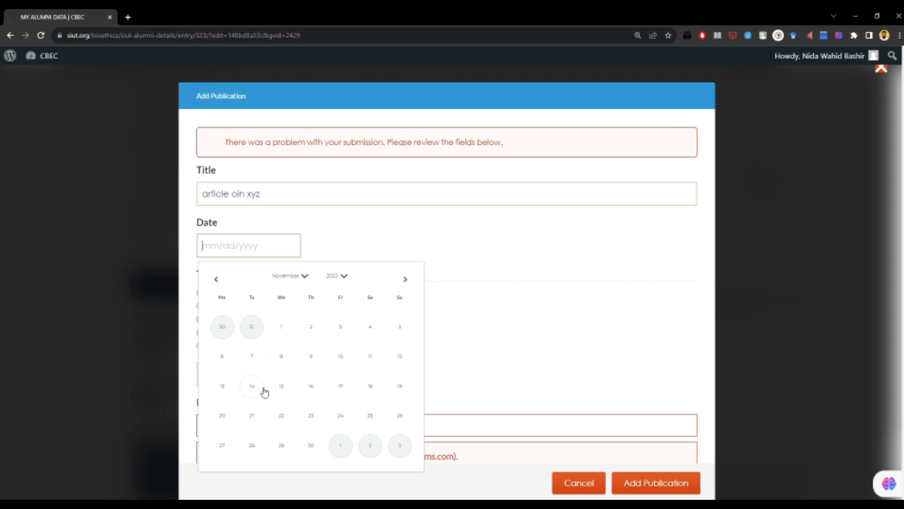
{"action": "left_click", "coordinate": [263, 386]}
{"action": "scroll", "coordinate": [438, 402], "scroll_direction": "down", "scroll_amount": 1}
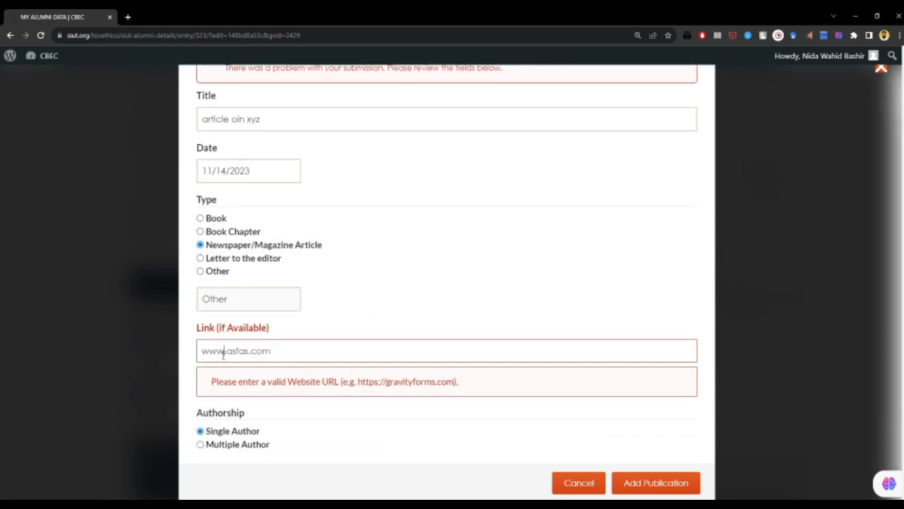
{"action": "left_click_drag", "start_coordinate": [225, 351], "coordinate": [198, 351]}
{"action": "type", "text": "https://"}
{"action": "key", "text": "Delete"}
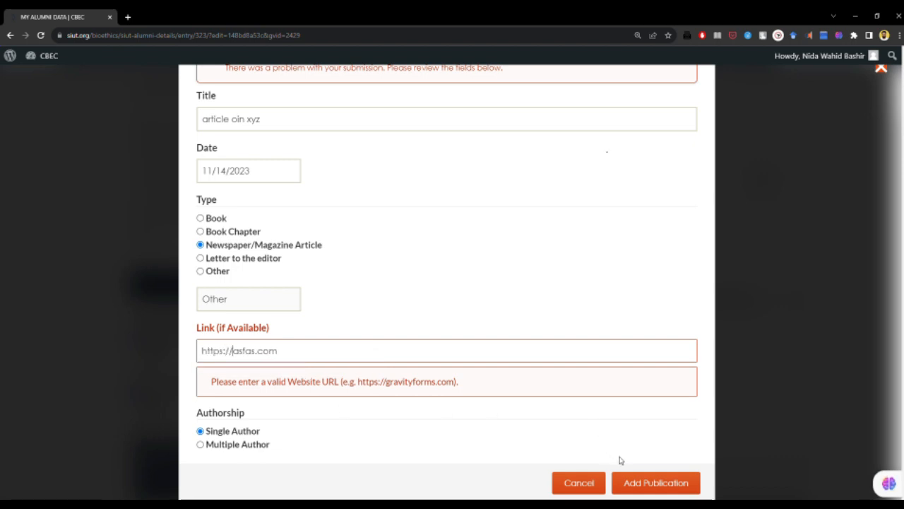
{"action": "left_click", "coordinate": [636, 482]}
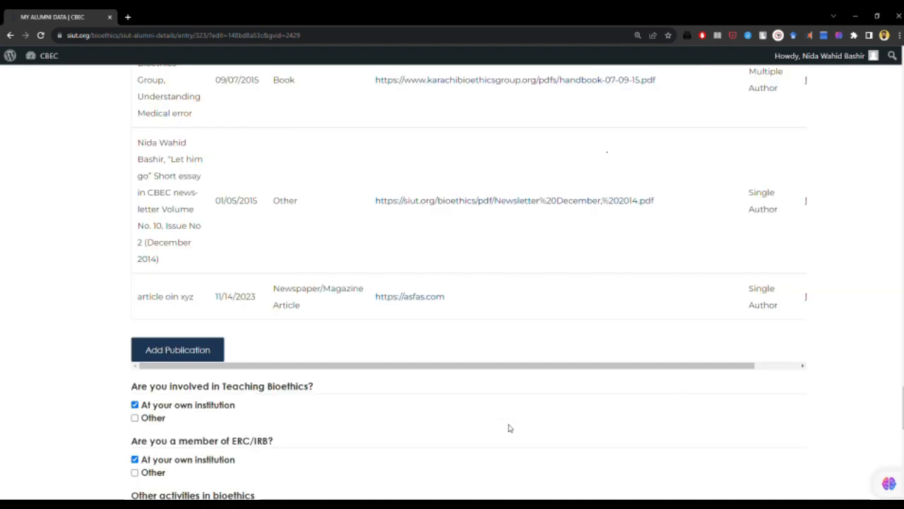
Delete the "article oin xyz" entry from the Other Publications list
{"action": "left_click_drag", "start_coordinate": [137, 300], "coordinate": [777, 305]}
{"action": "left_click", "coordinate": [788, 351]}
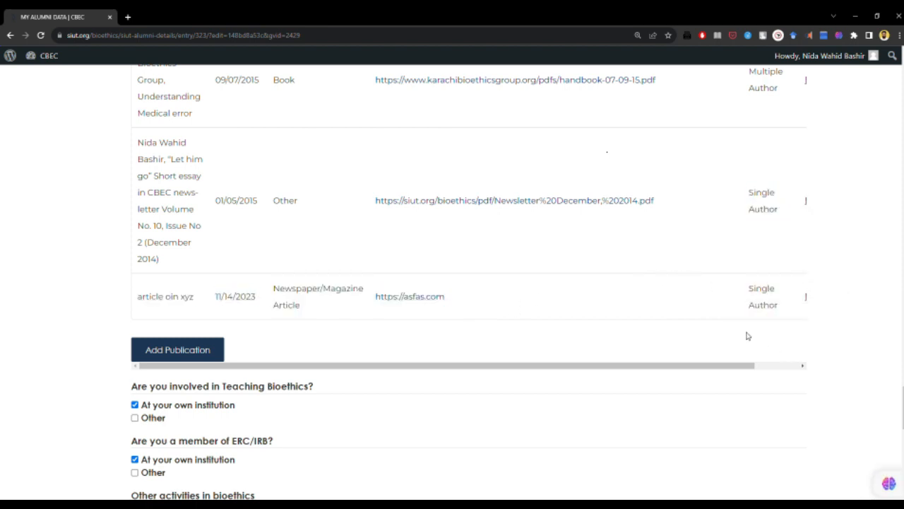
{"action": "left_click_drag", "start_coordinate": [717, 365], "coordinate": [773, 369]}
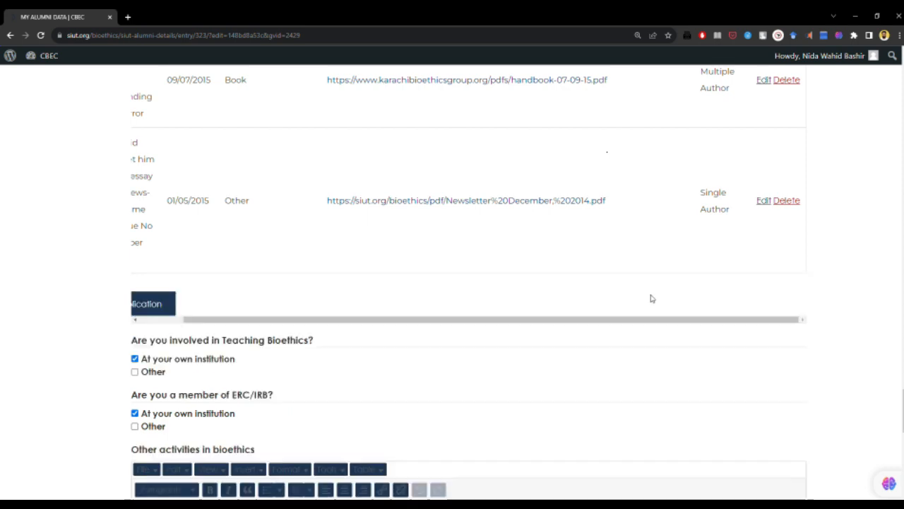
Select Error and negligence as an area of interest in bioethics
{"action": "scroll", "coordinate": [106, 332], "scroll_direction": "down", "scroll_amount": 2}
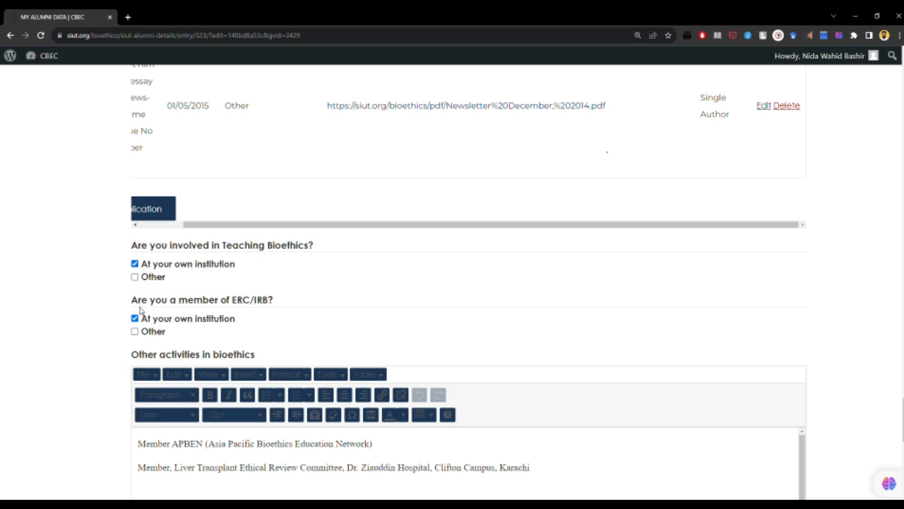
{"action": "scroll", "coordinate": [140, 309], "scroll_direction": "down", "scroll_amount": 1}
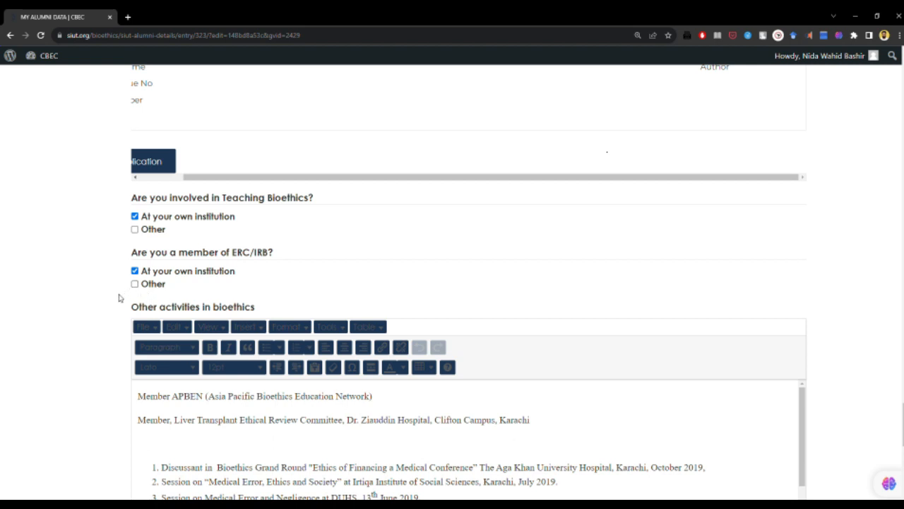
{"action": "scroll", "coordinate": [113, 317], "scroll_direction": "down", "scroll_amount": 4}
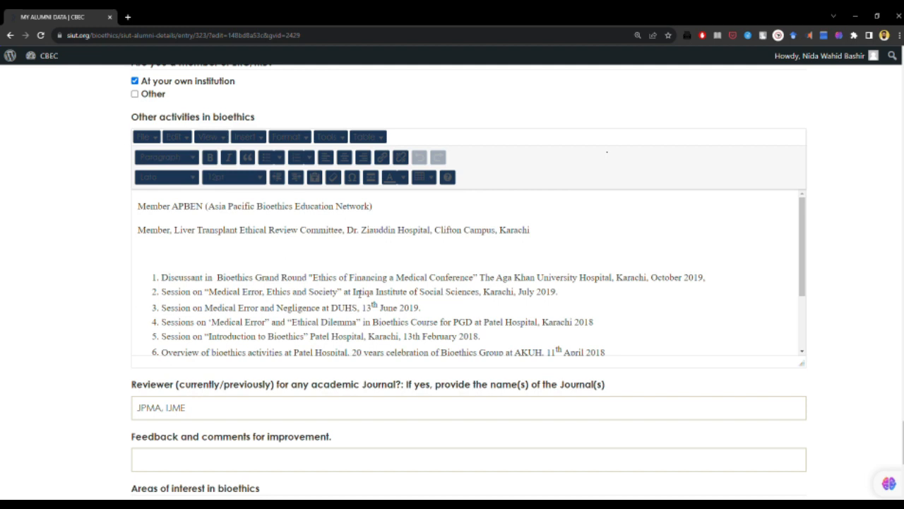
{"action": "left_click_drag", "start_coordinate": [803, 246], "coordinate": [802, 328]}
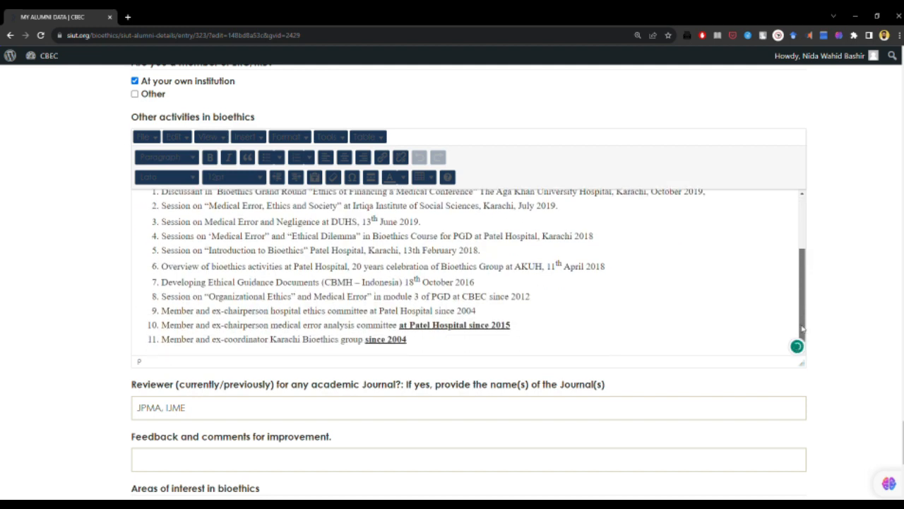
{"action": "scroll", "coordinate": [113, 337], "scroll_direction": "down", "scroll_amount": 3}
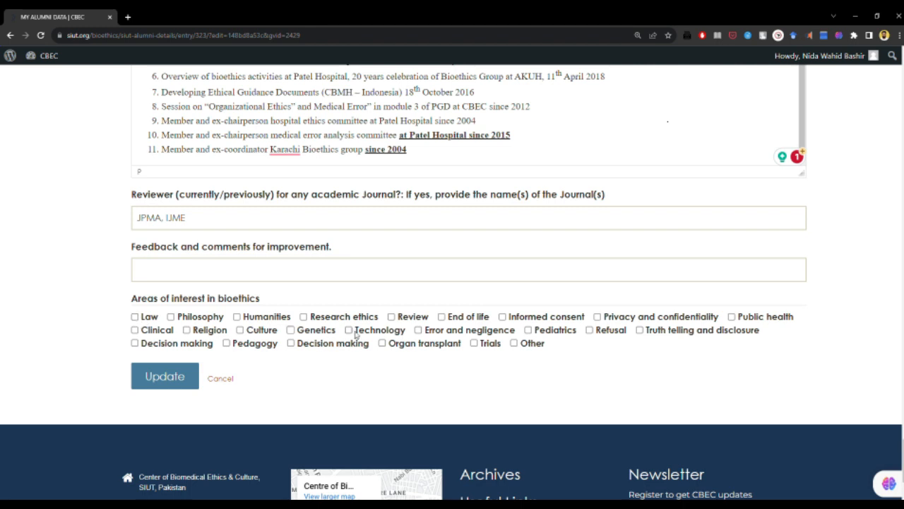
{"action": "left_click", "coordinate": [418, 330]}
{"action": "left_click", "coordinate": [513, 343]}
{"action": "left_click", "coordinate": [281, 389]}
{"action": "type", "text": "xy"}
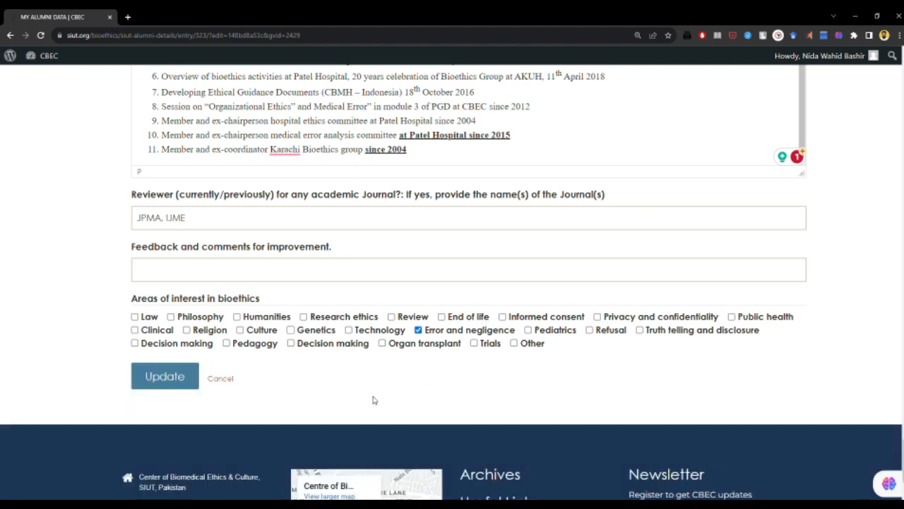
Submit the update of the alumni entry
{"action": "left_click", "coordinate": [179, 385]}
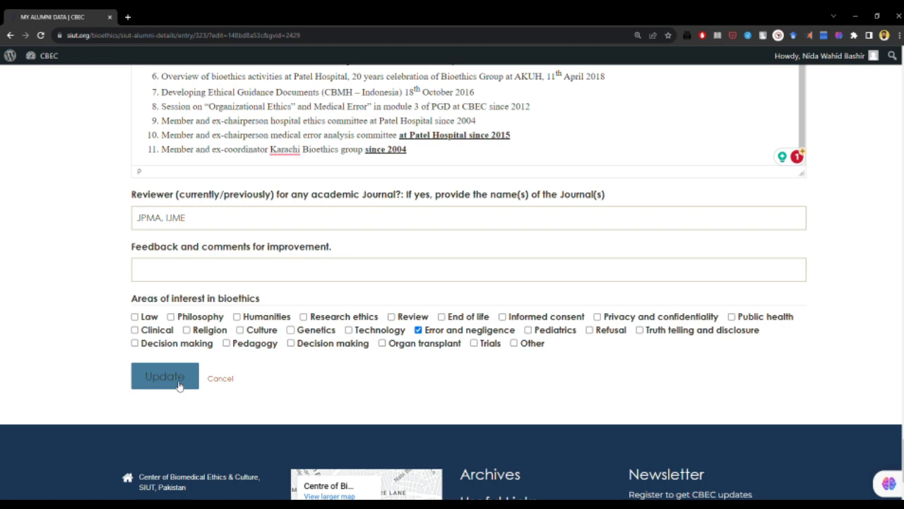